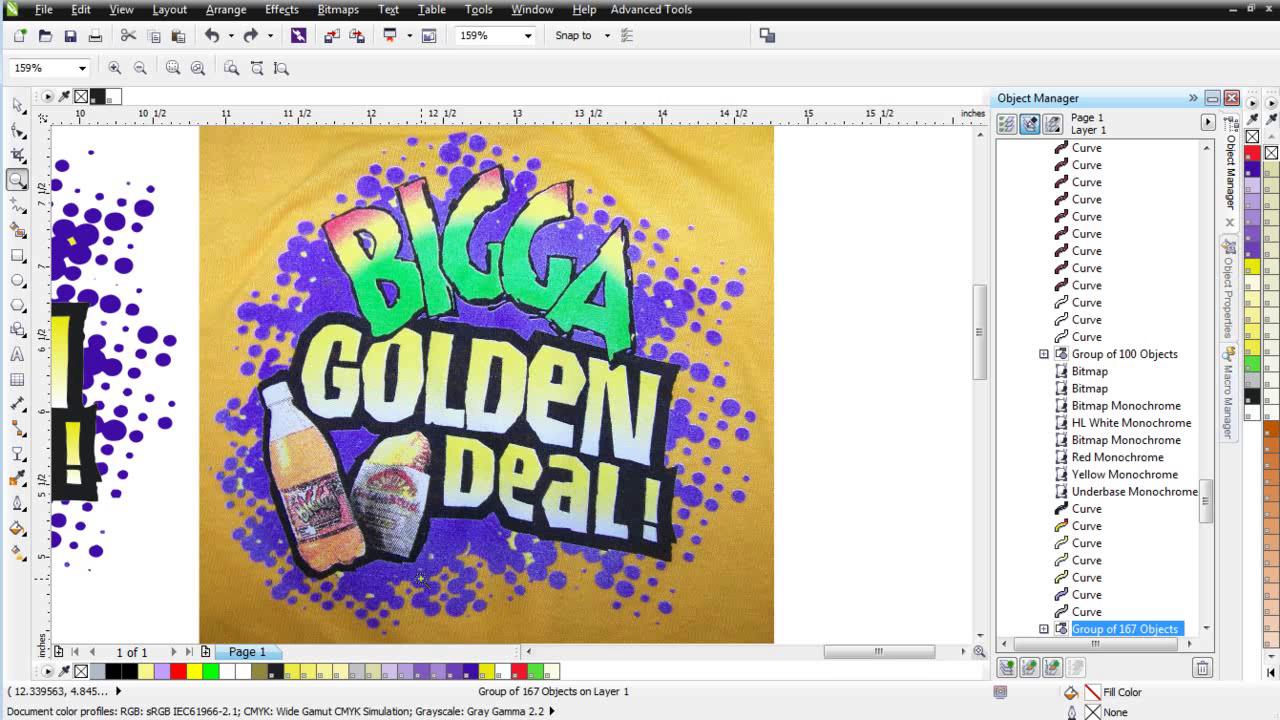
- Zoom out across the page, then zoom into the 5 color BIGGA design and the bottle pack
right_click(430, 598)
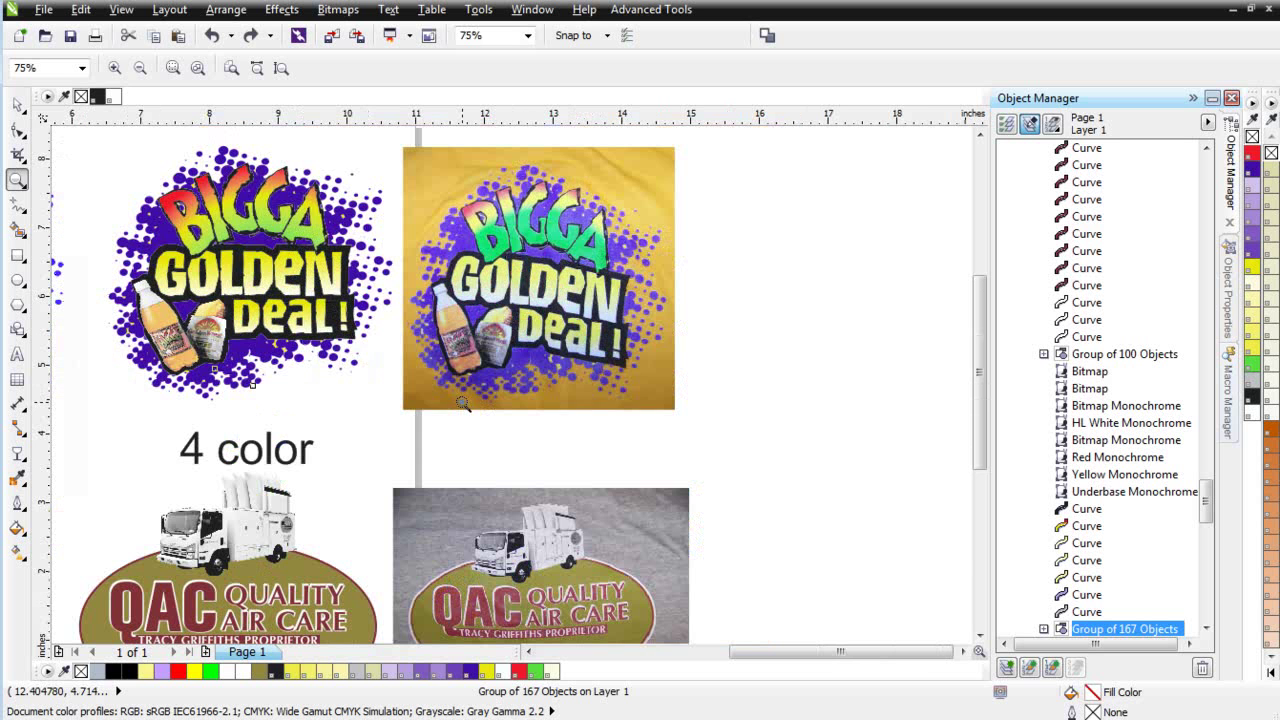
right_click(274, 328)
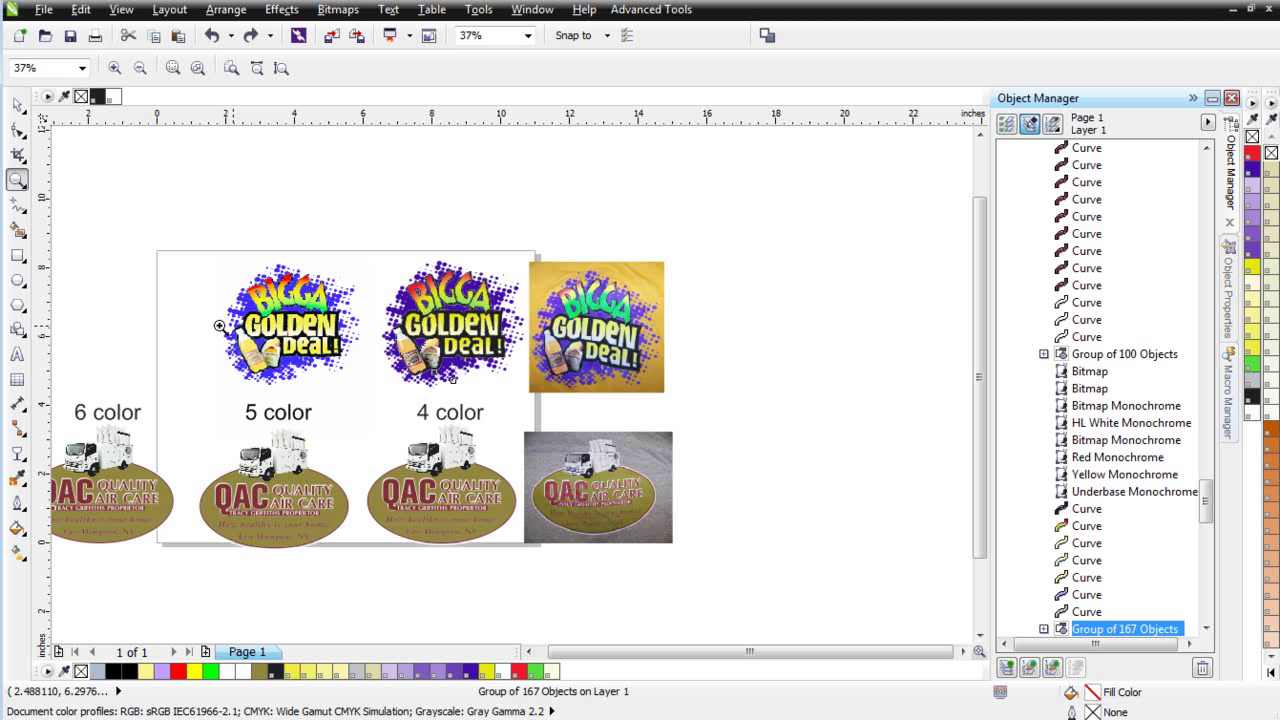
drag(222, 279, 388, 384)
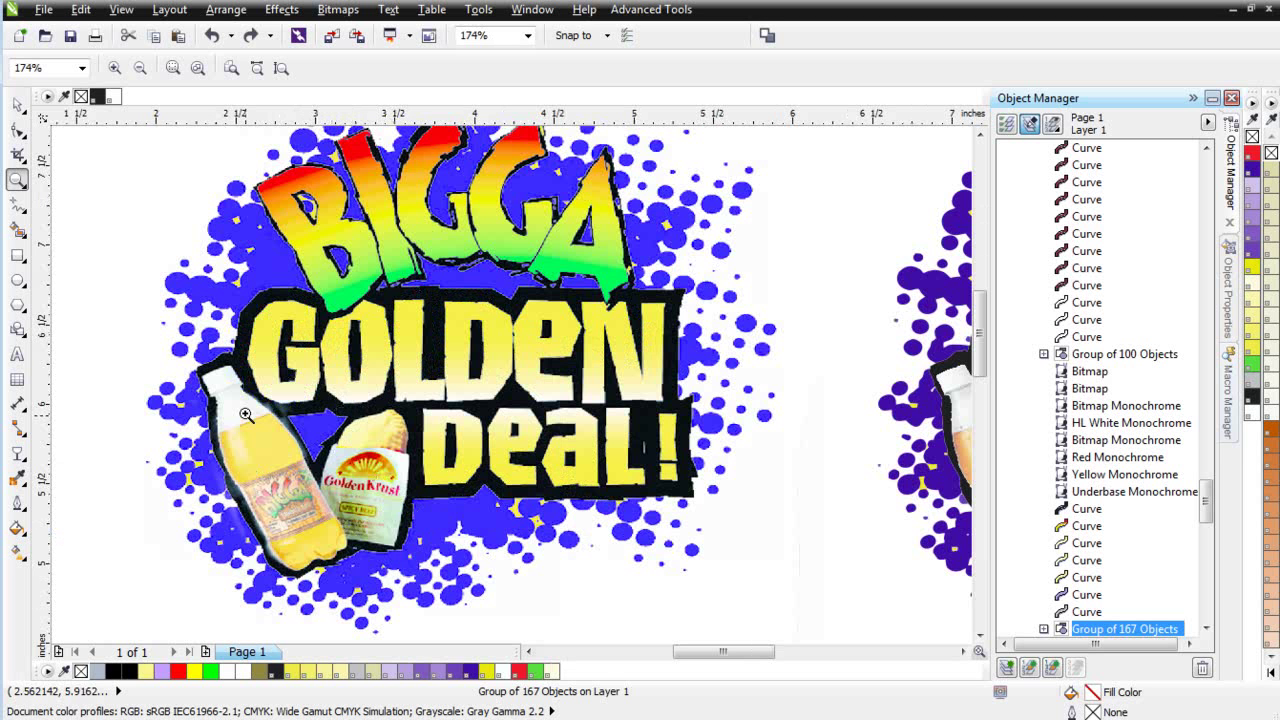
drag(207, 388, 418, 562)
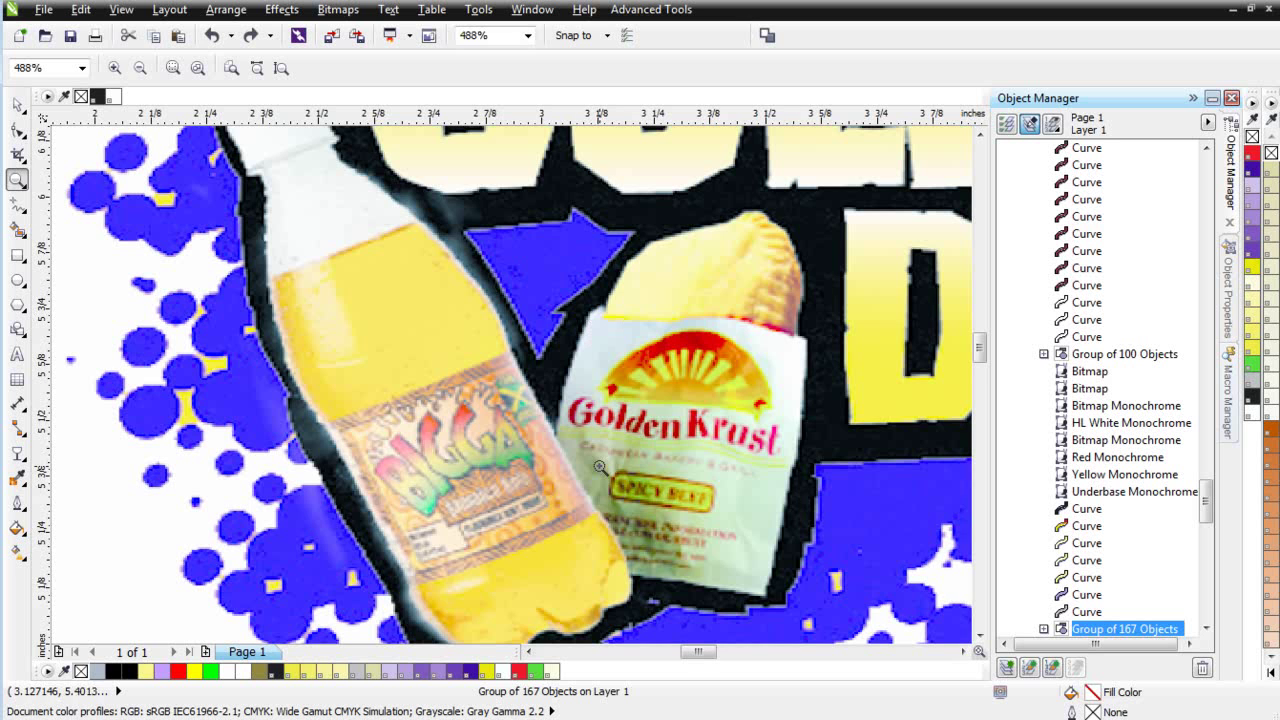
- Zoom back out from the bottle label and zoom in on the 4 color design beside the shirt
right_click(470, 431)
right_click(671, 403)
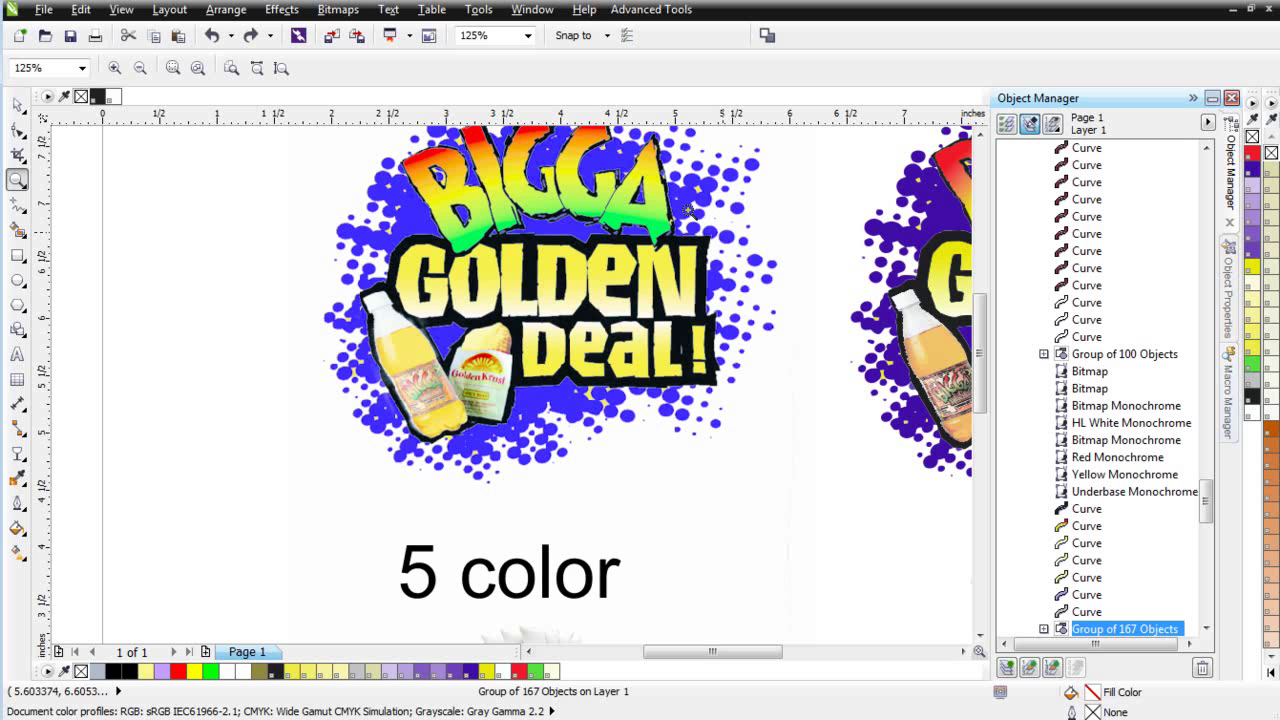
right_click(924, 373)
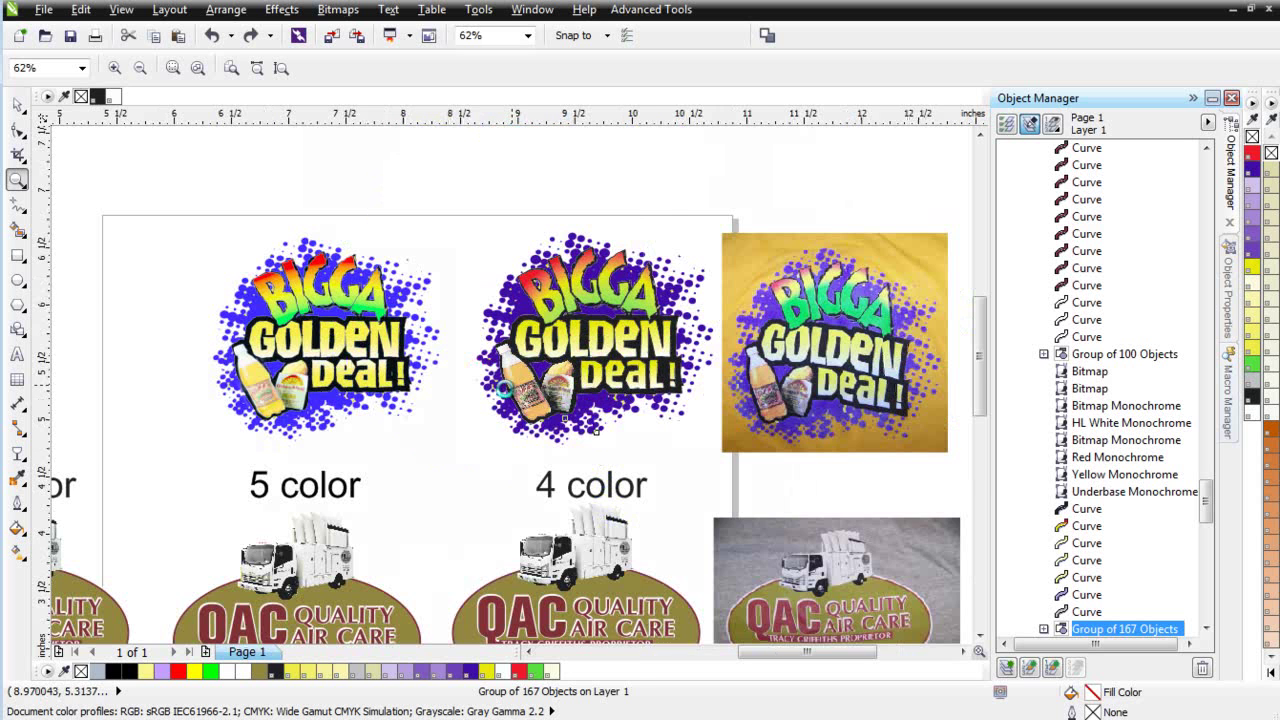
click(614, 394)
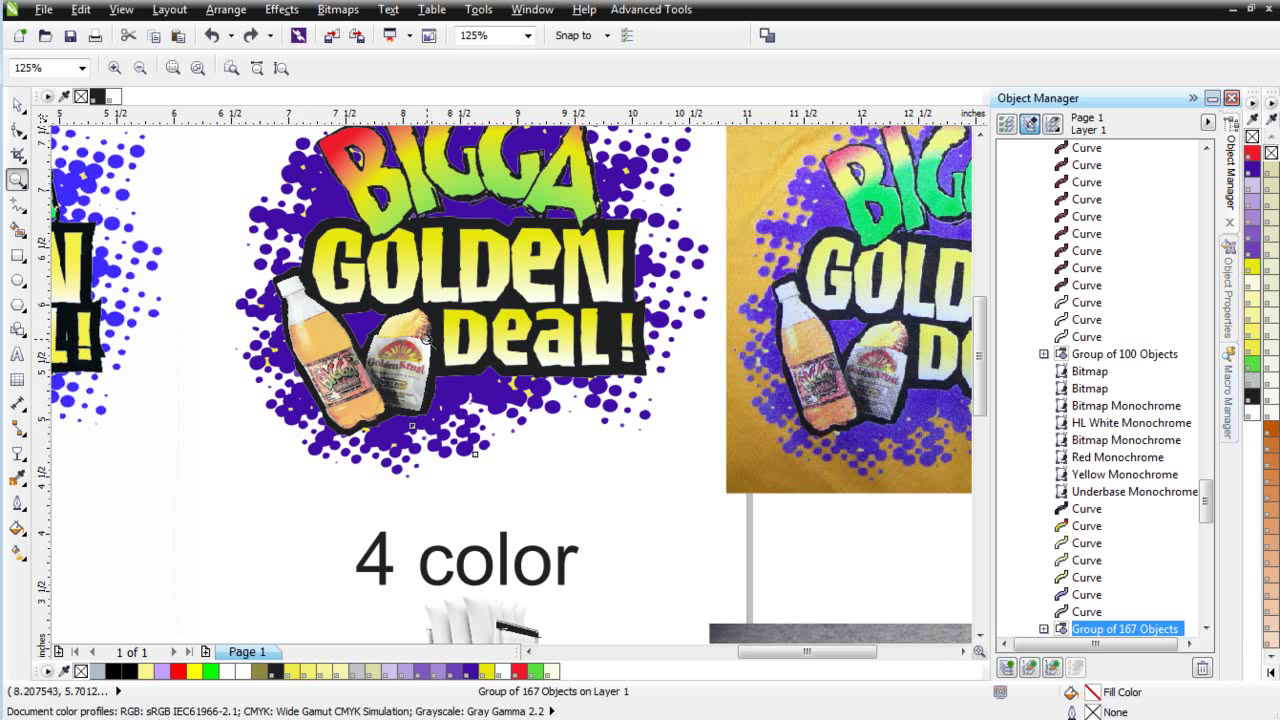
- Ungroup the 167-object 4 color BIGGA GOLDEN DEAL group into separate pieces
click(17, 104)
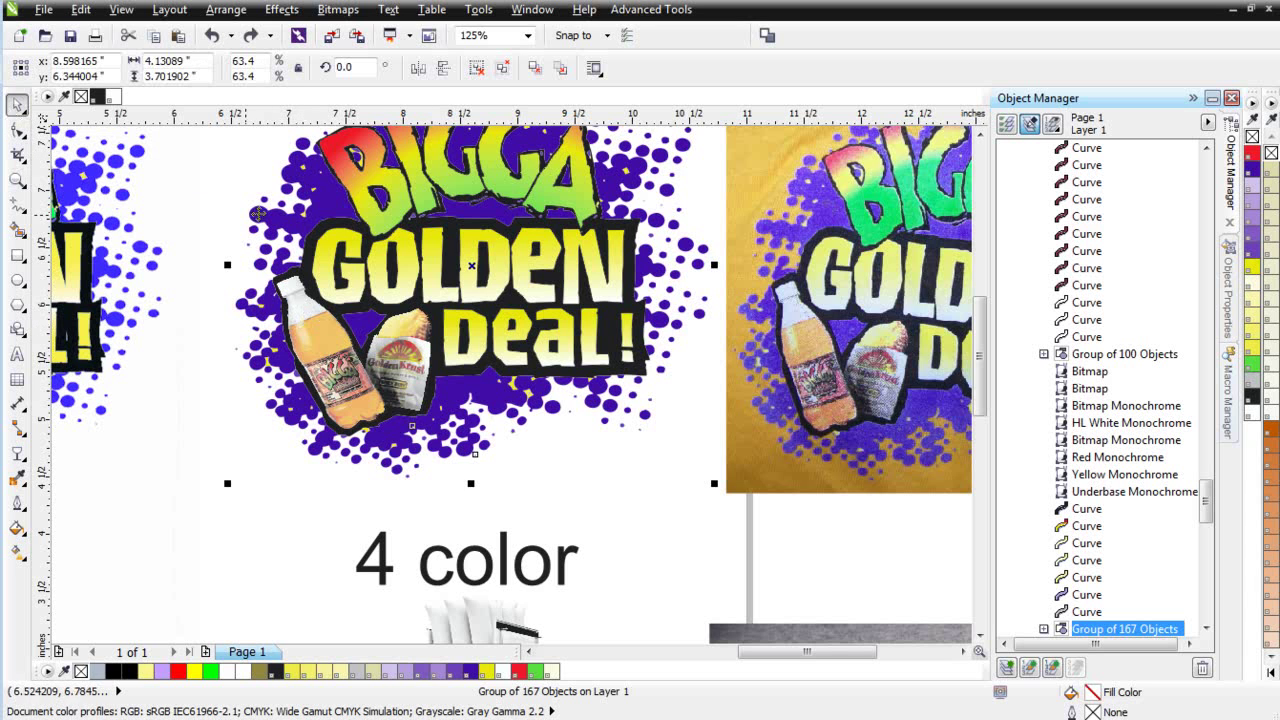
click(326, 205)
click(478, 67)
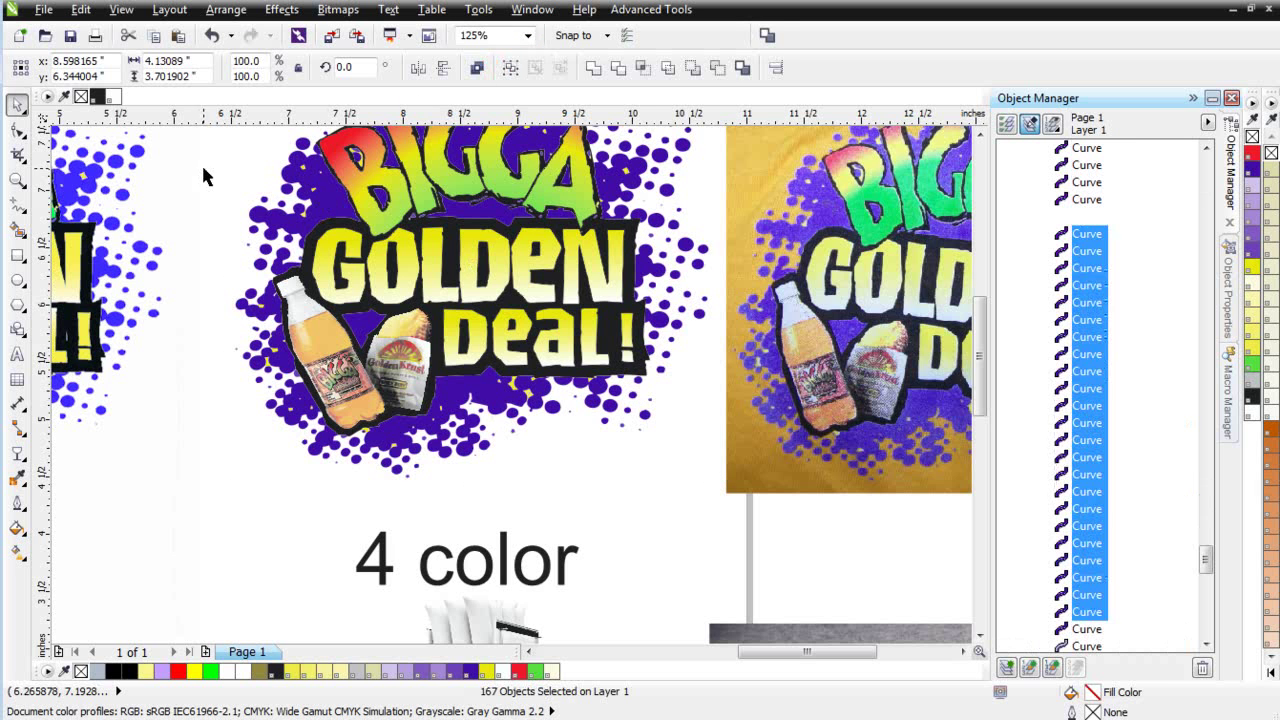
click(203, 176)
- Test-move a blue splatter curve to the left, then undo the move
click(330, 207)
drag(330, 207, 222, 205)
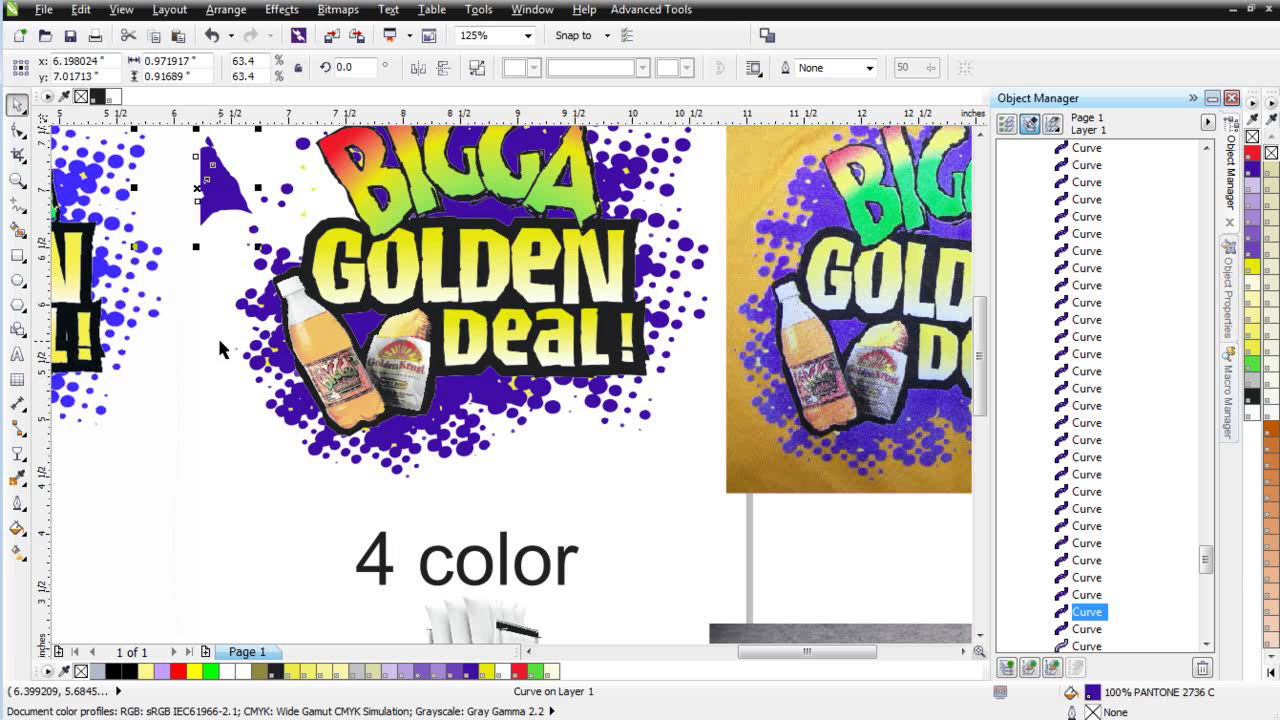
key(ctrl+z)
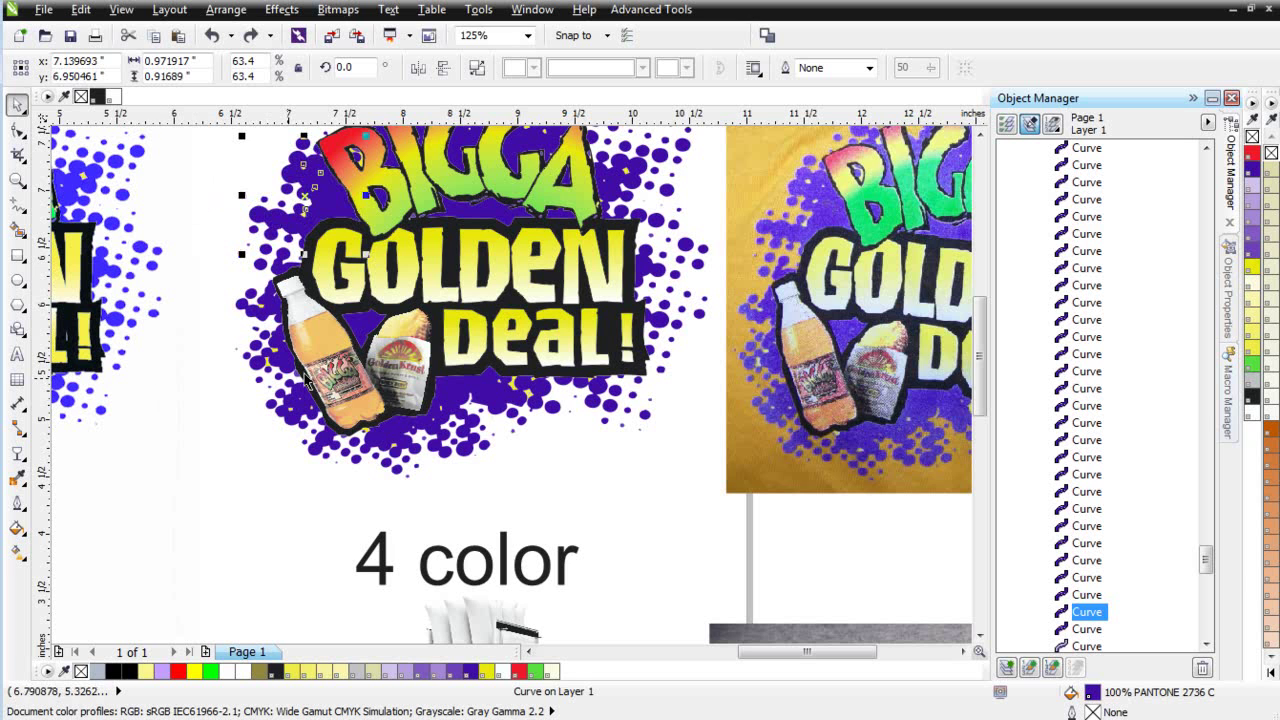
- Select the HL White and Bitmap Monochrome layers, test-move the Bitmap Monochrome layer, then undo
click(310, 380)
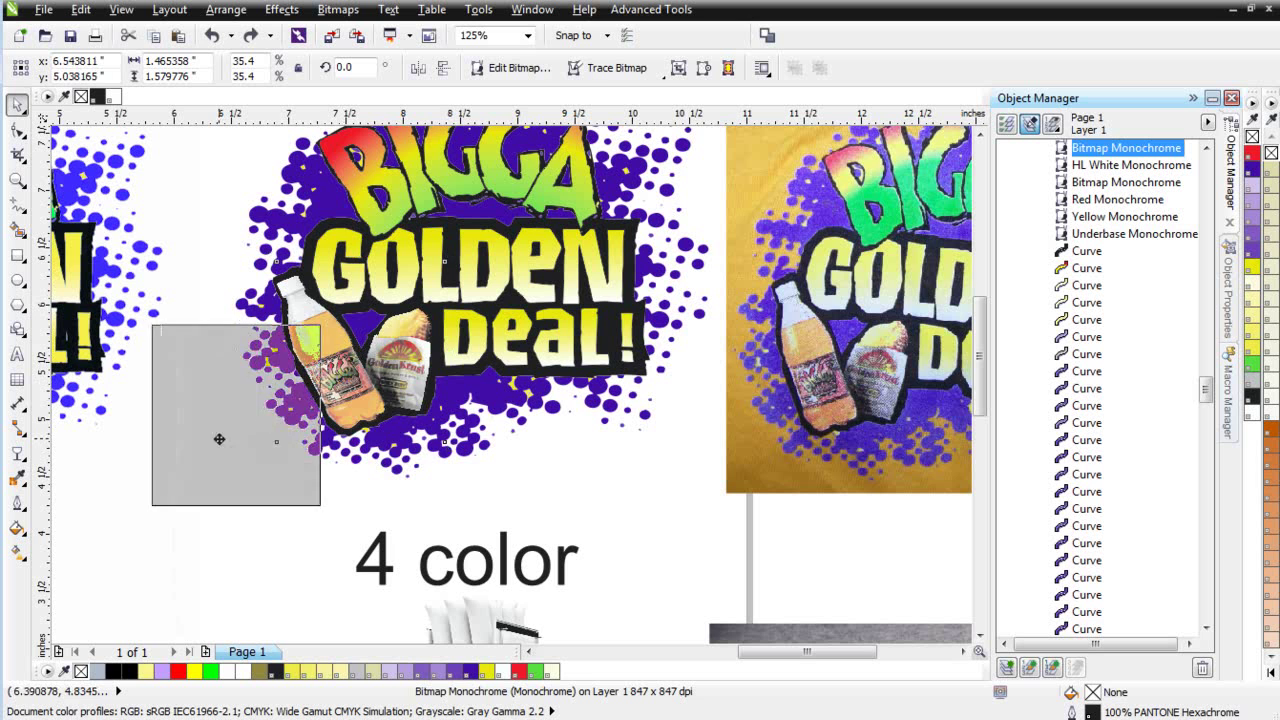
alt+click(401, 371)
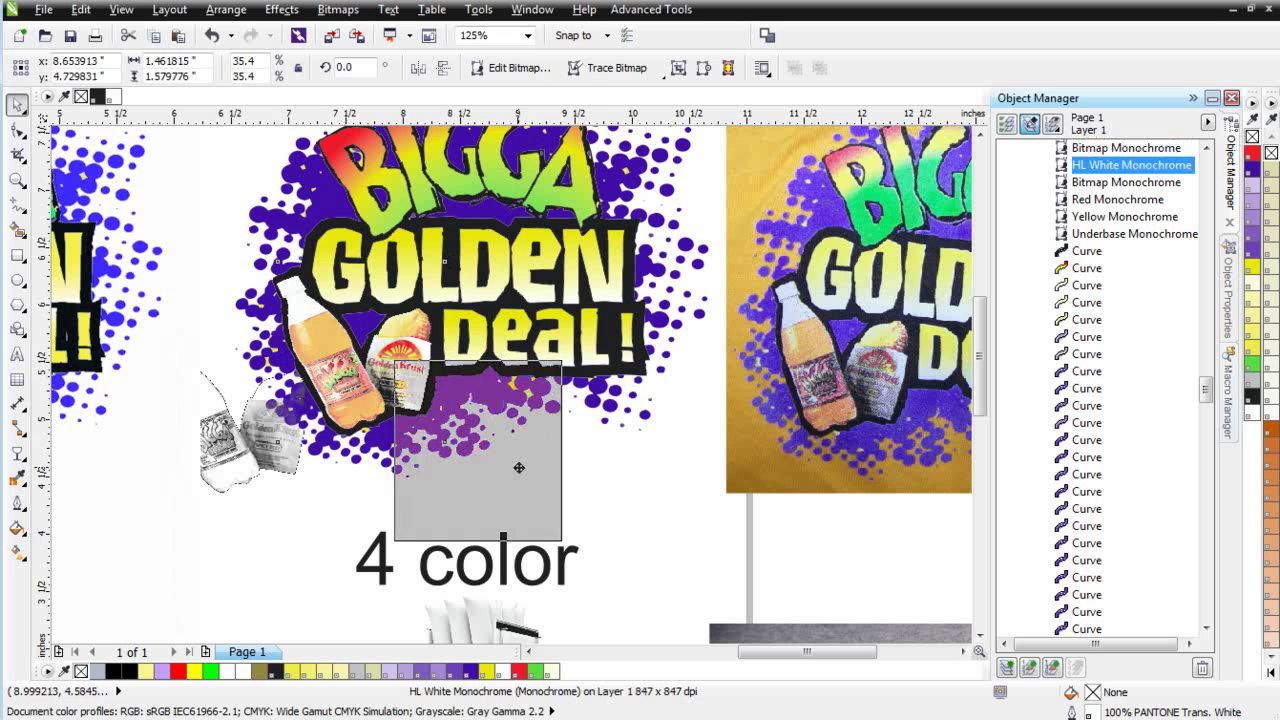
alt+click(346, 374)
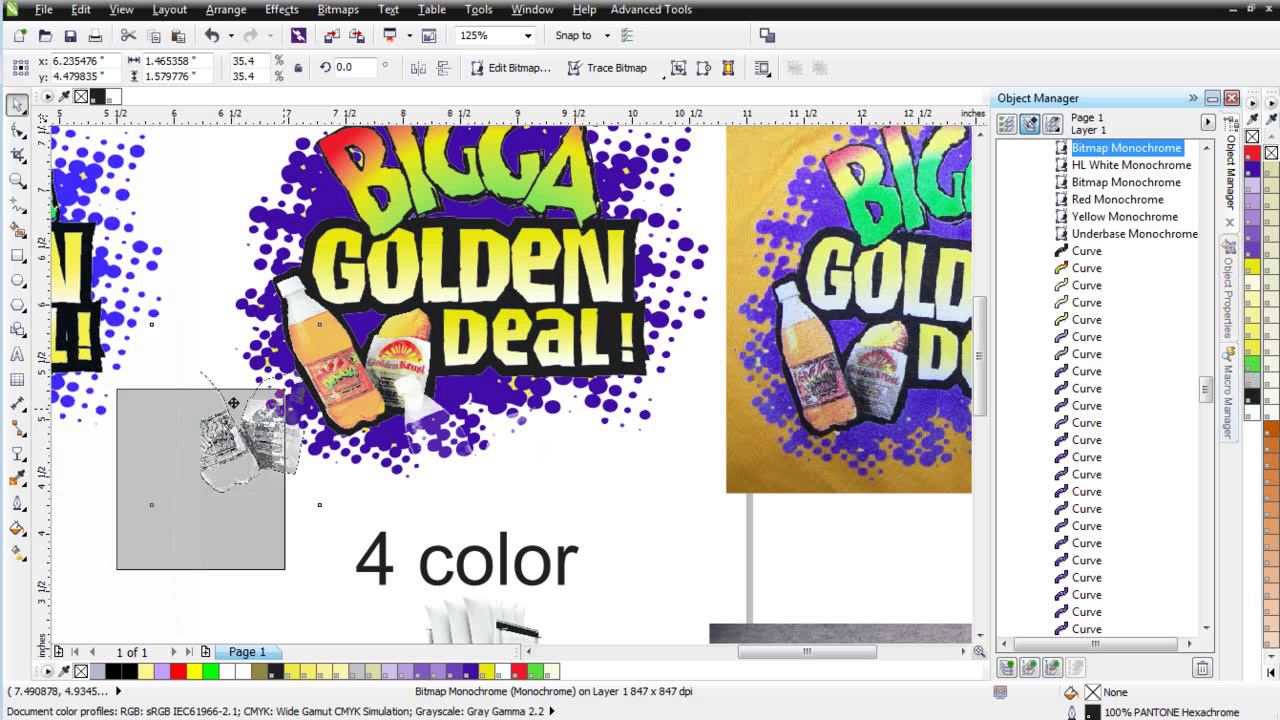
drag(327, 347, 250, 435)
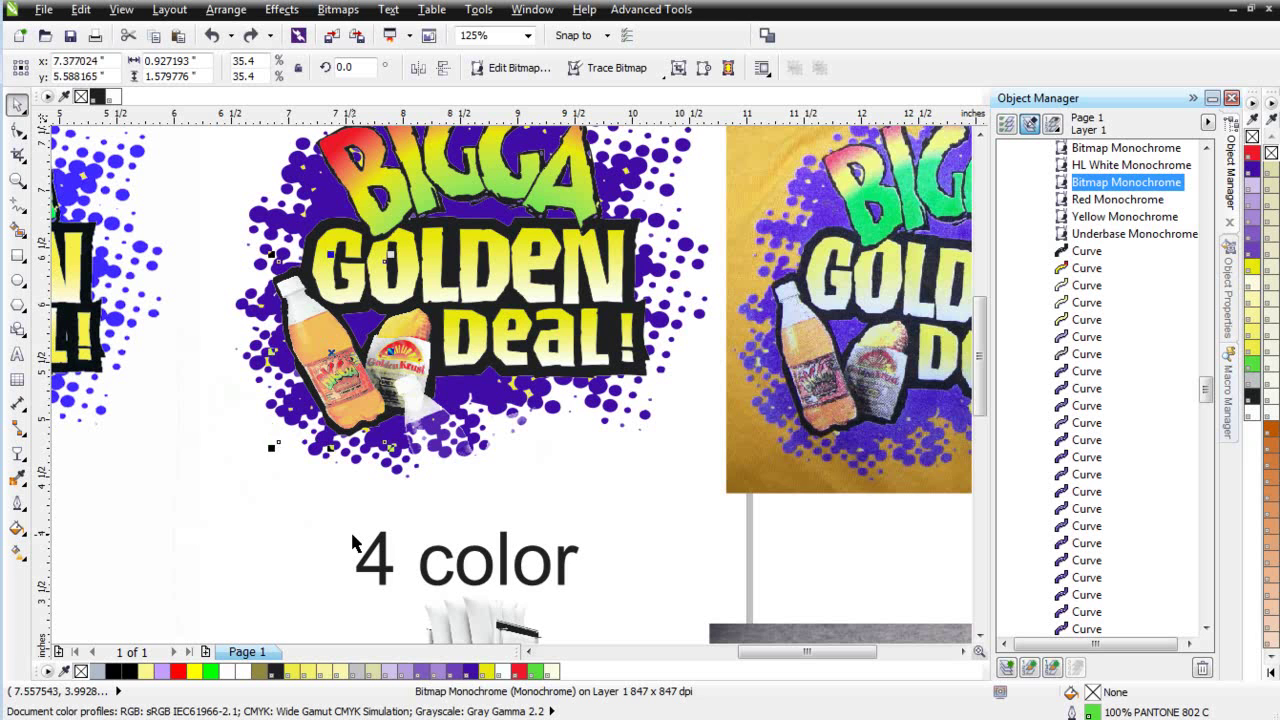
key(ctrl+z)
key(ctrl+z)
key(ctrl+z)
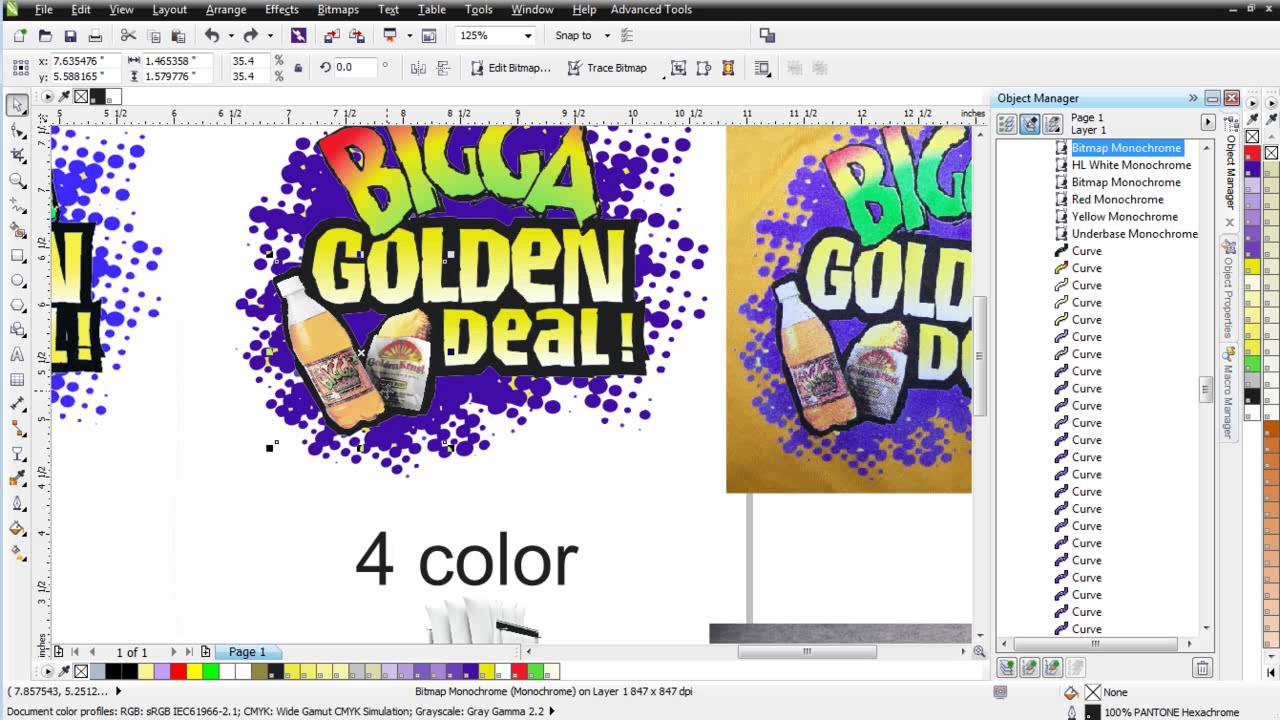
click(884, 388)
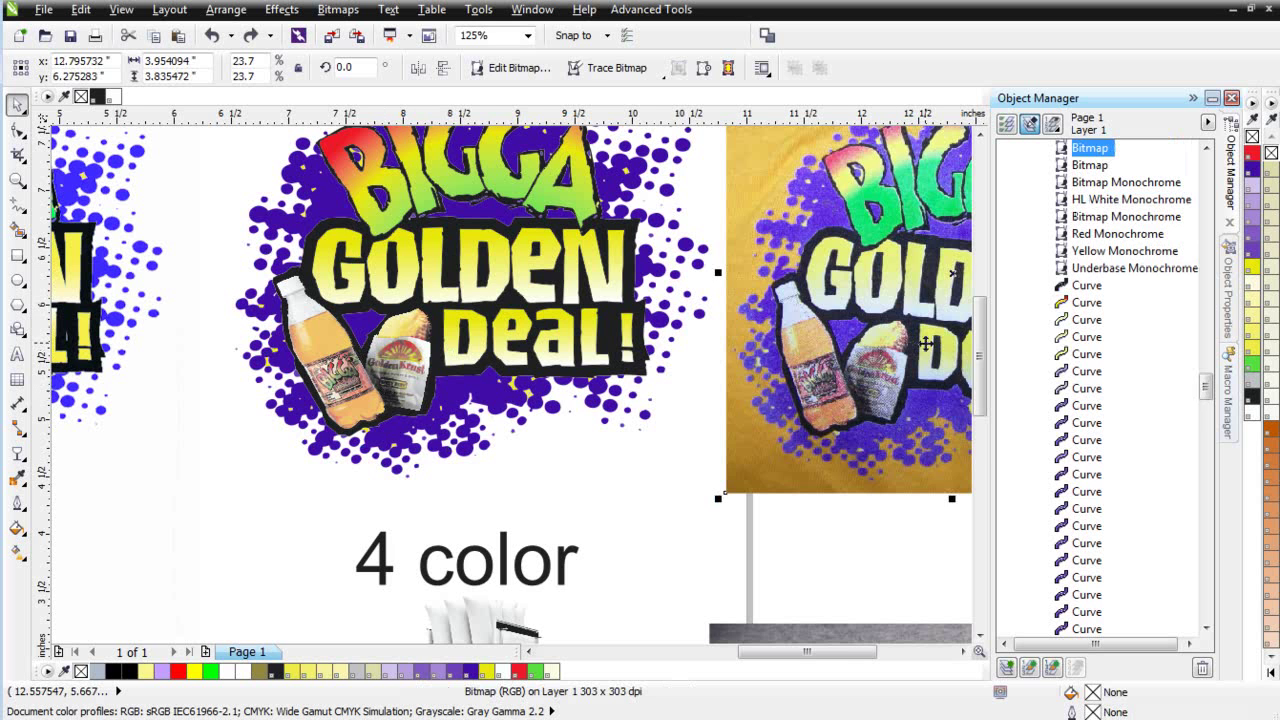
scroll(520, 387, down, 2)
scroll(580, 362, up, 2)
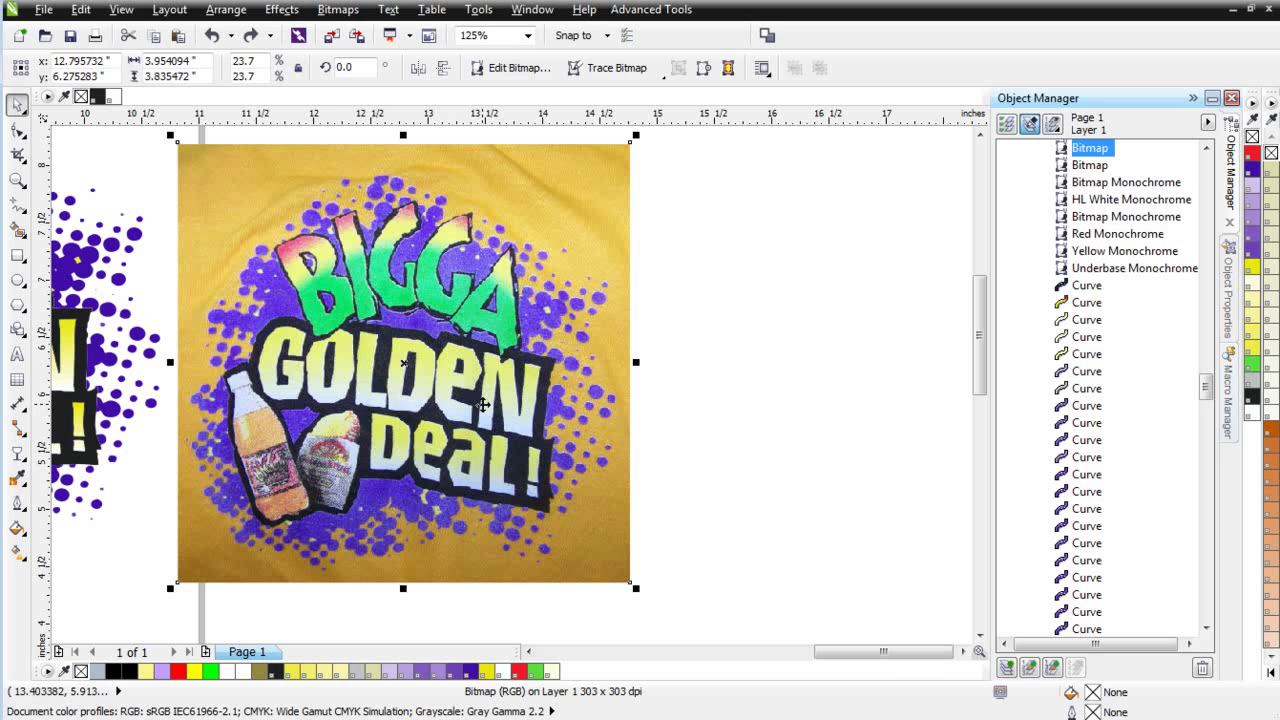
key(F3)
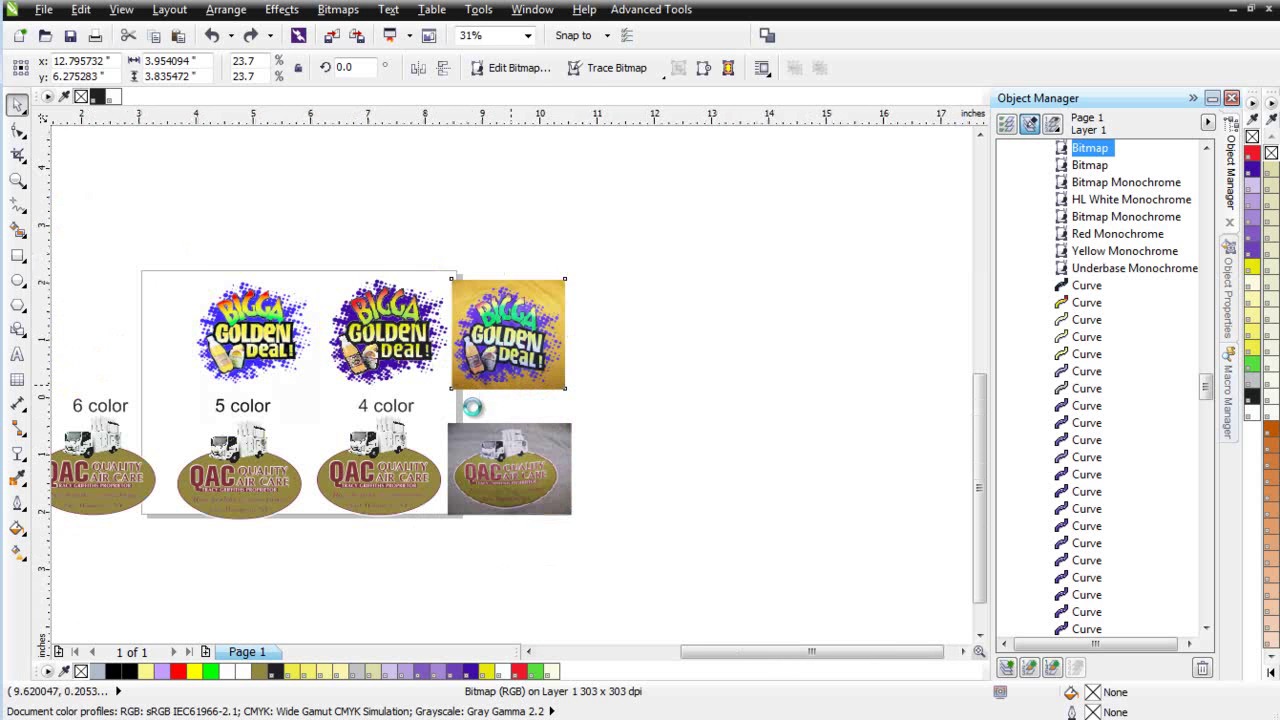
scroll(471, 406, up, 2)
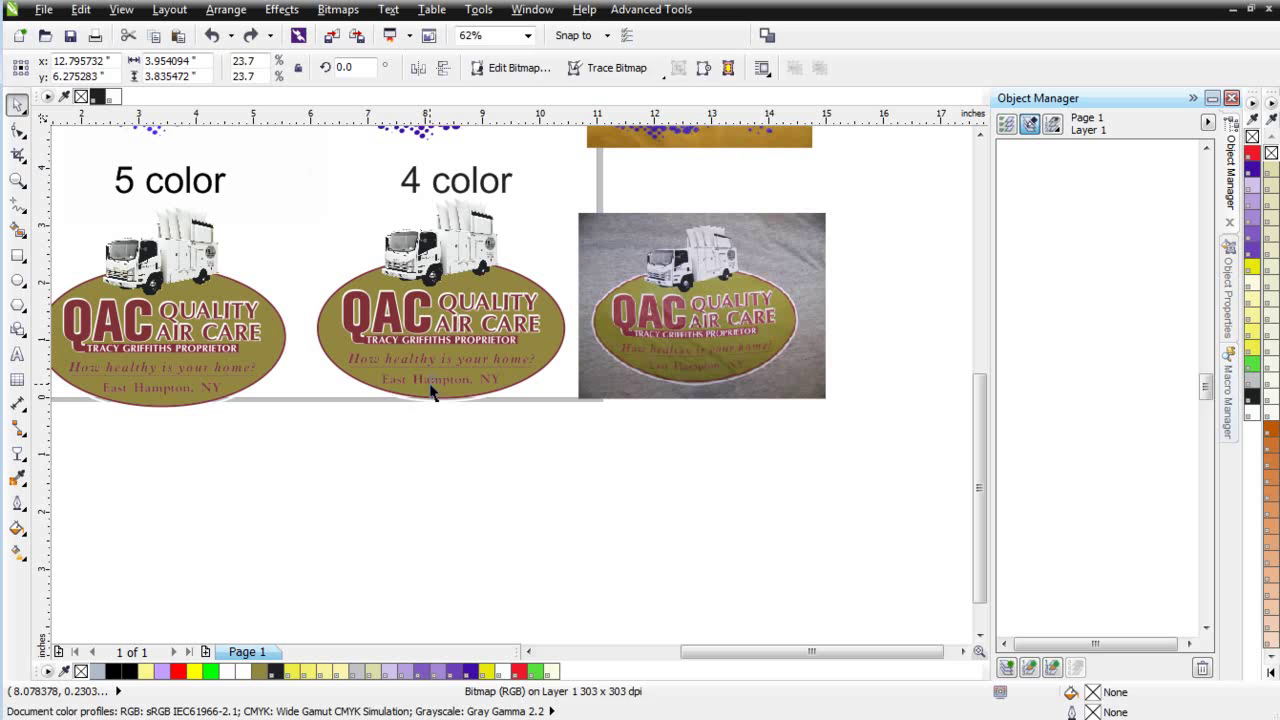
click(432, 391)
click(428, 372)
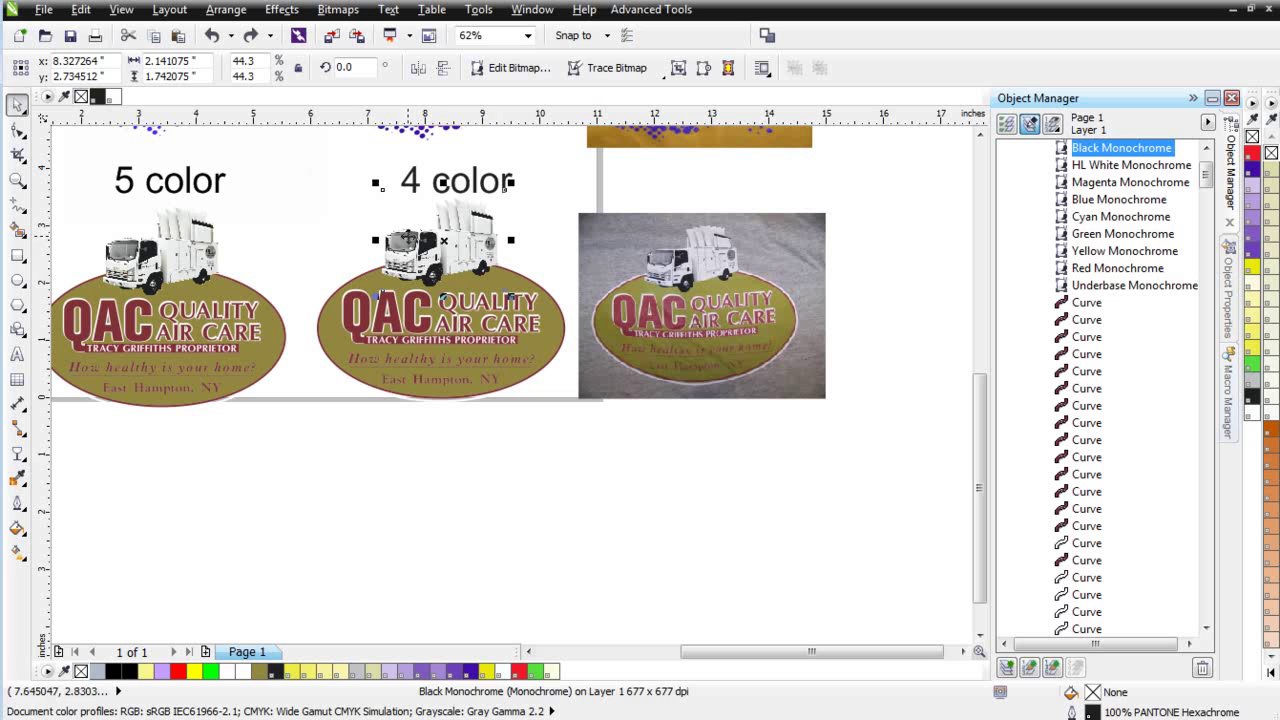
click(549, 340)
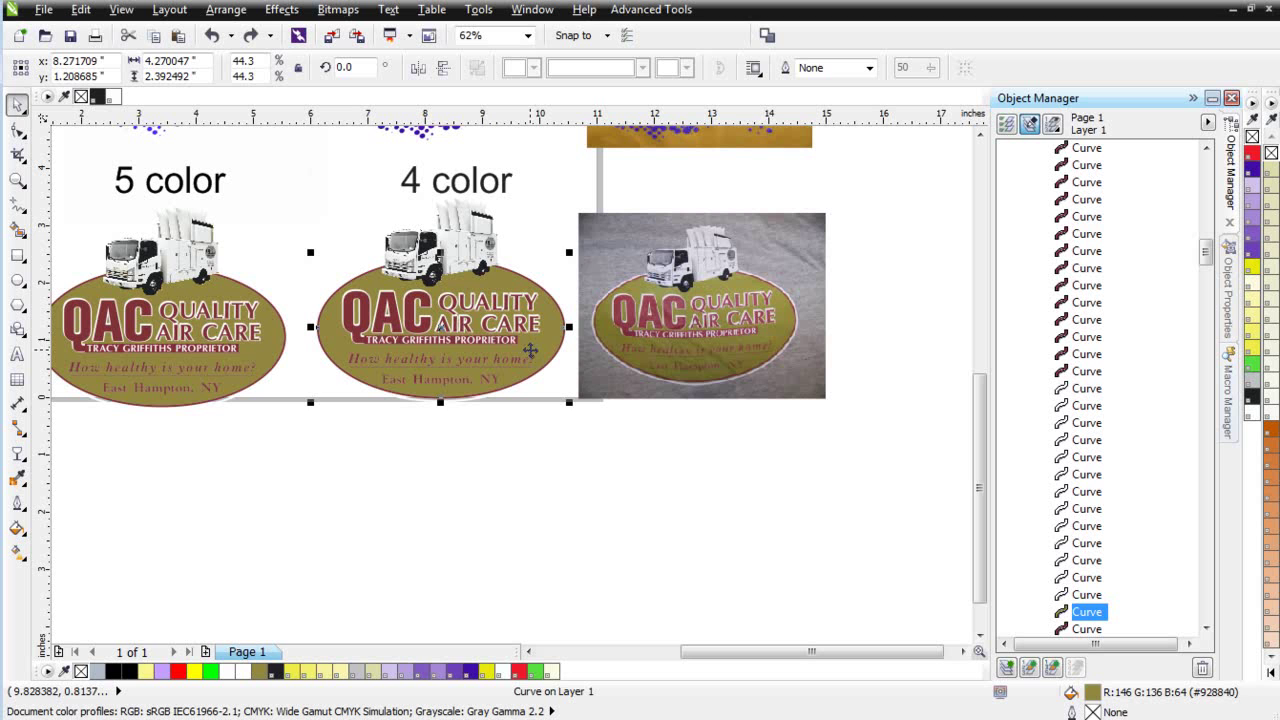
click(477, 248)
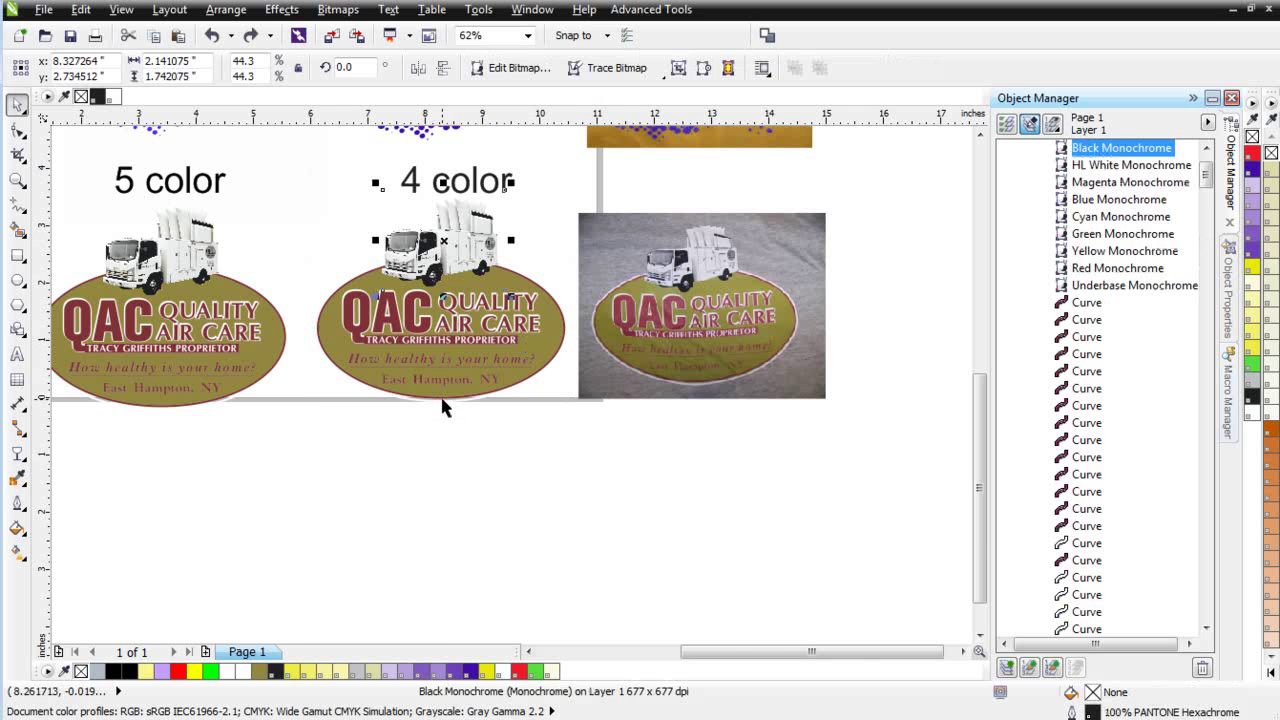
scroll(444, 258, up, 2)
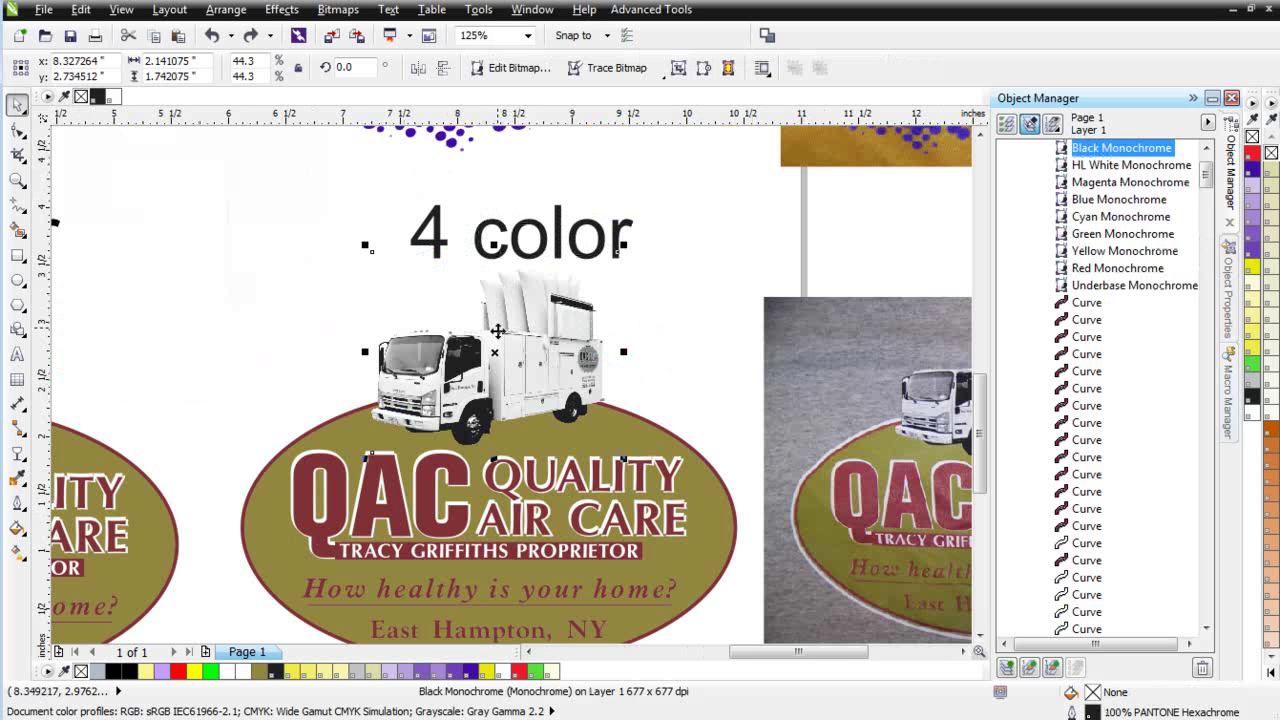
drag(497, 331, 319, 311)
click(554, 372)
drag(554, 372, 766, 303)
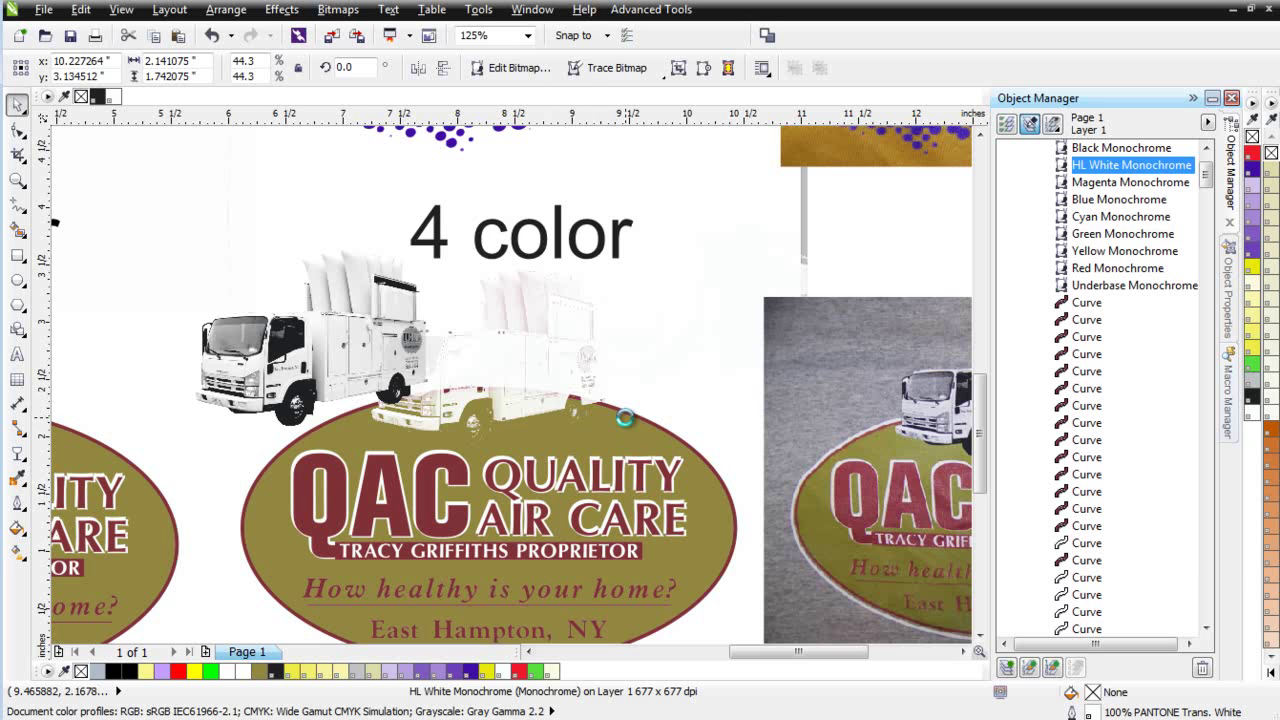
key(ctrl+z)
key(ctrl+z)
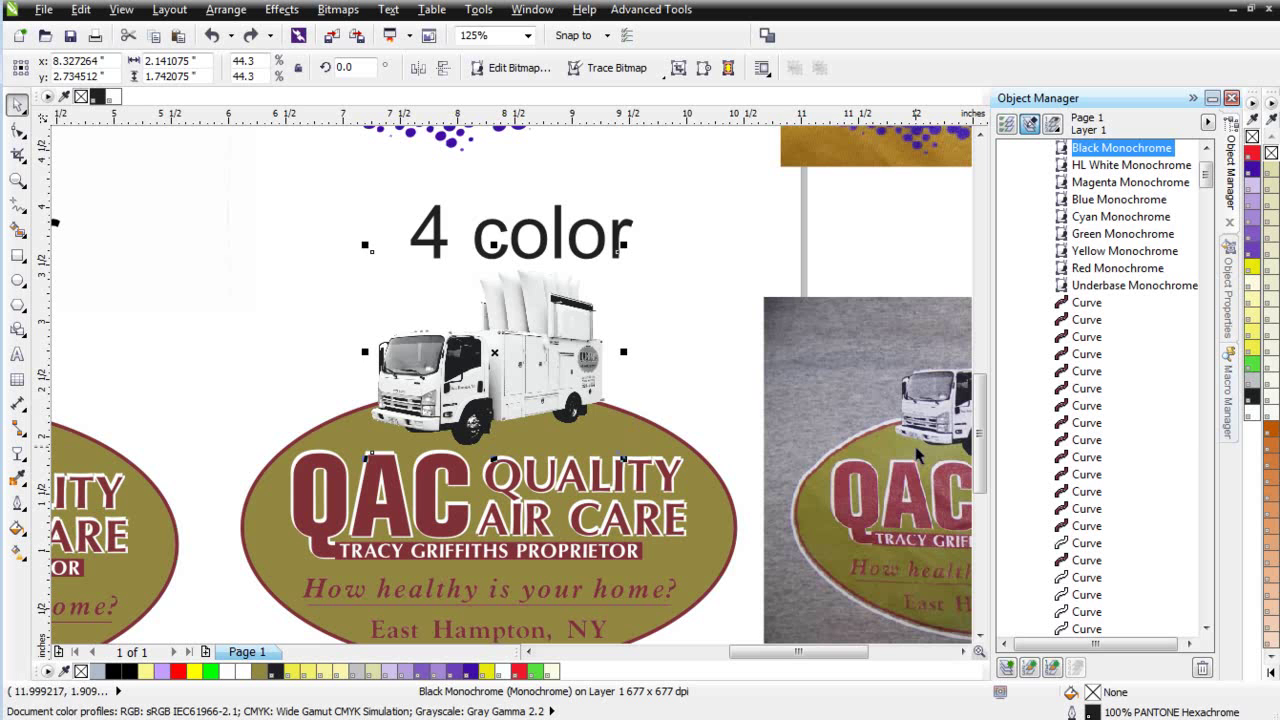
key(ctrl+z)
scroll(660, 408, down, 1)
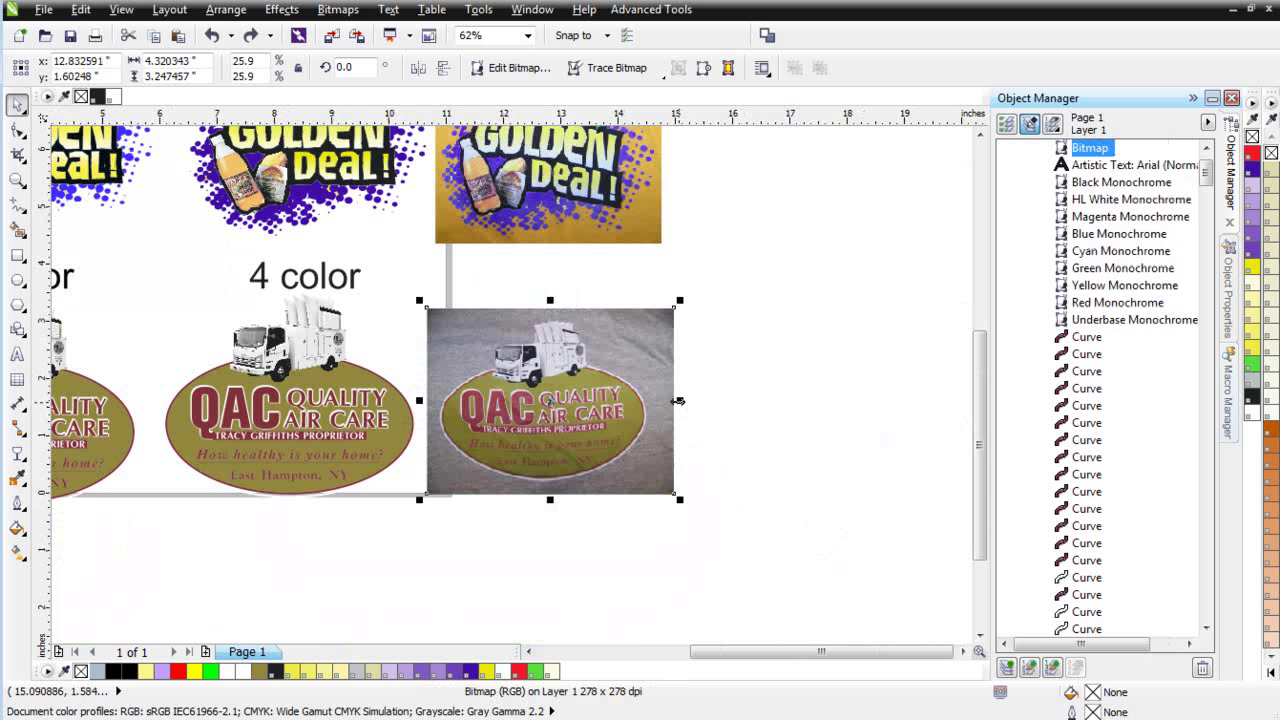
scroll(605, 375, up, 1)
scroll(479, 368, up, 1)
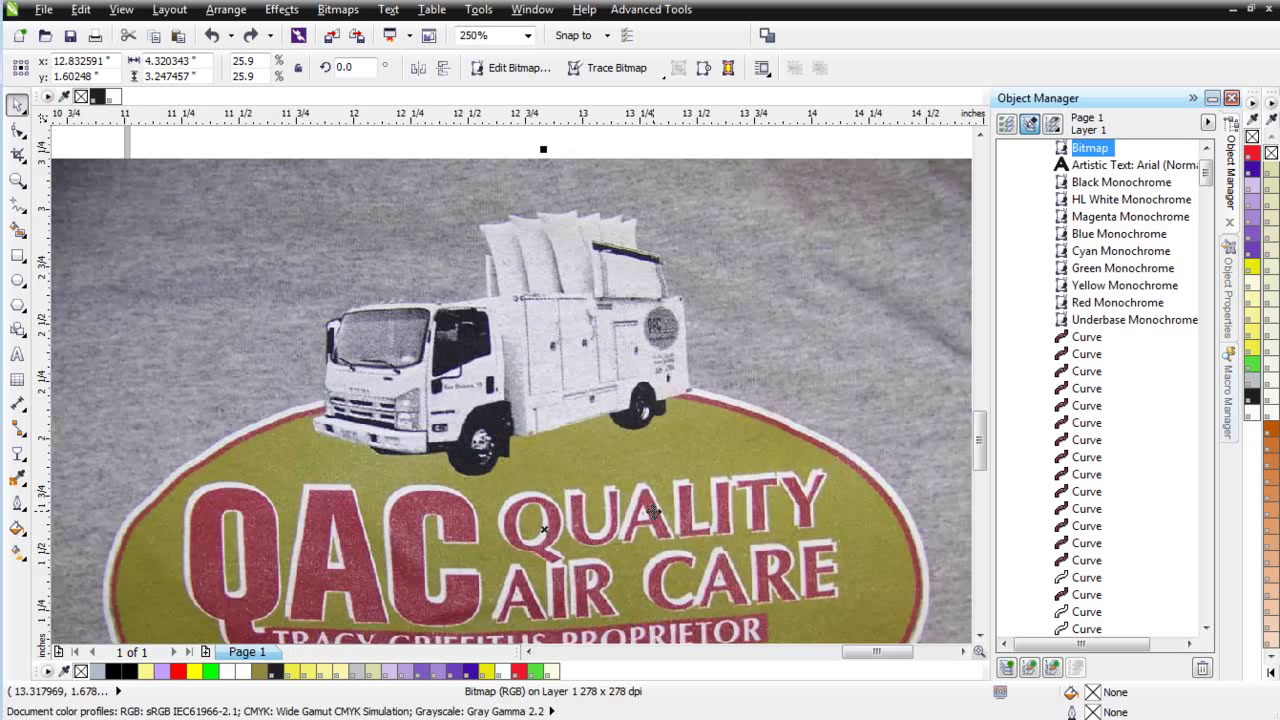
scroll(680, 535, down, 2)
scroll(653, 511, down, 2)
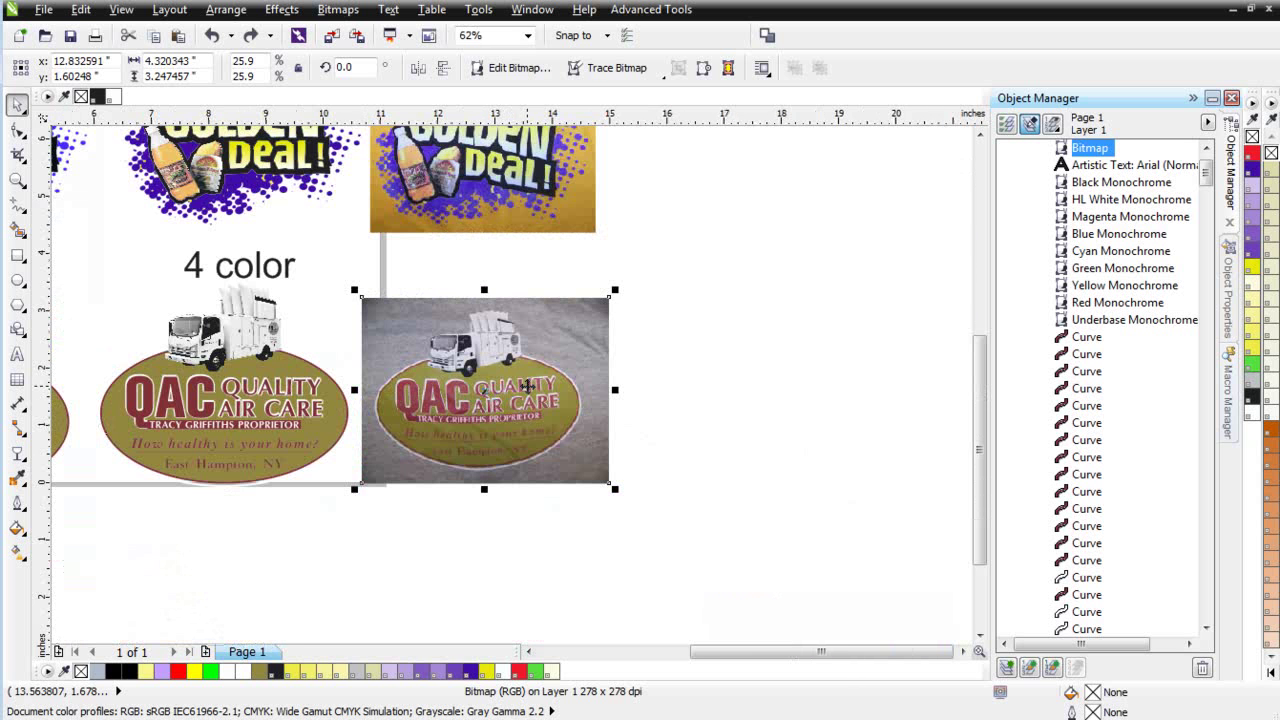
scroll(522, 385, down, 1)
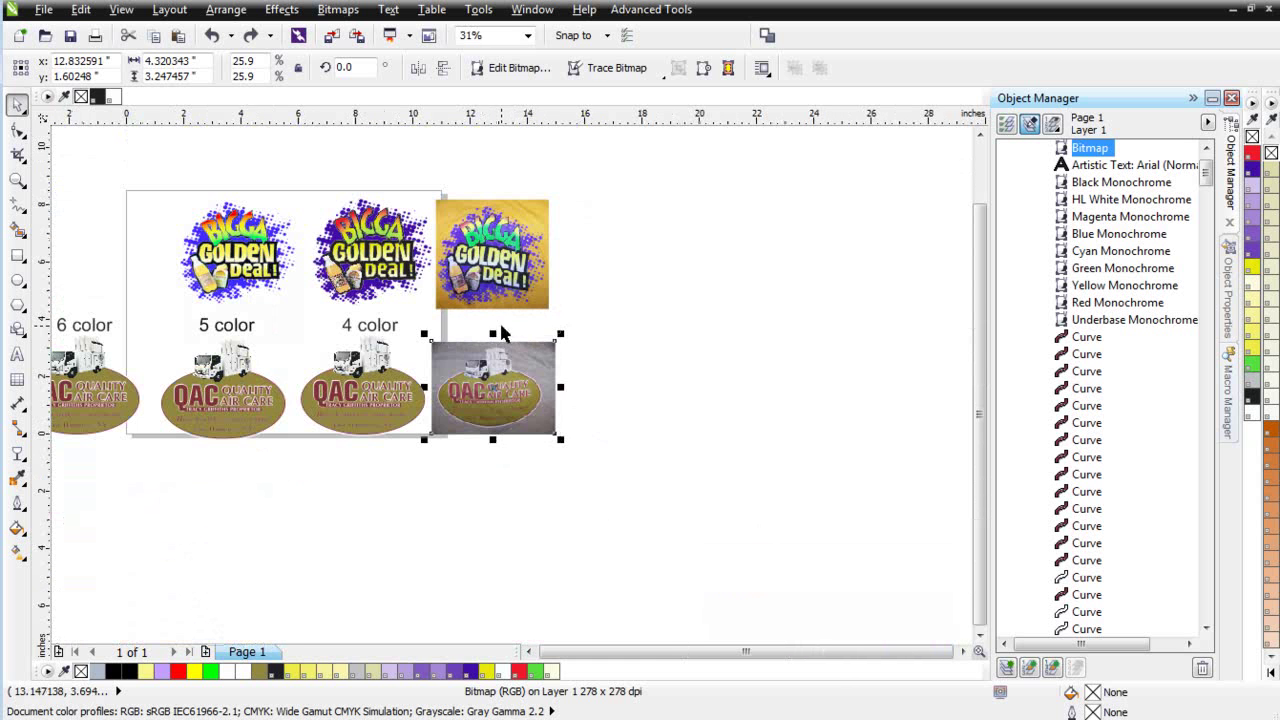
scroll(513, 392, up, 1)
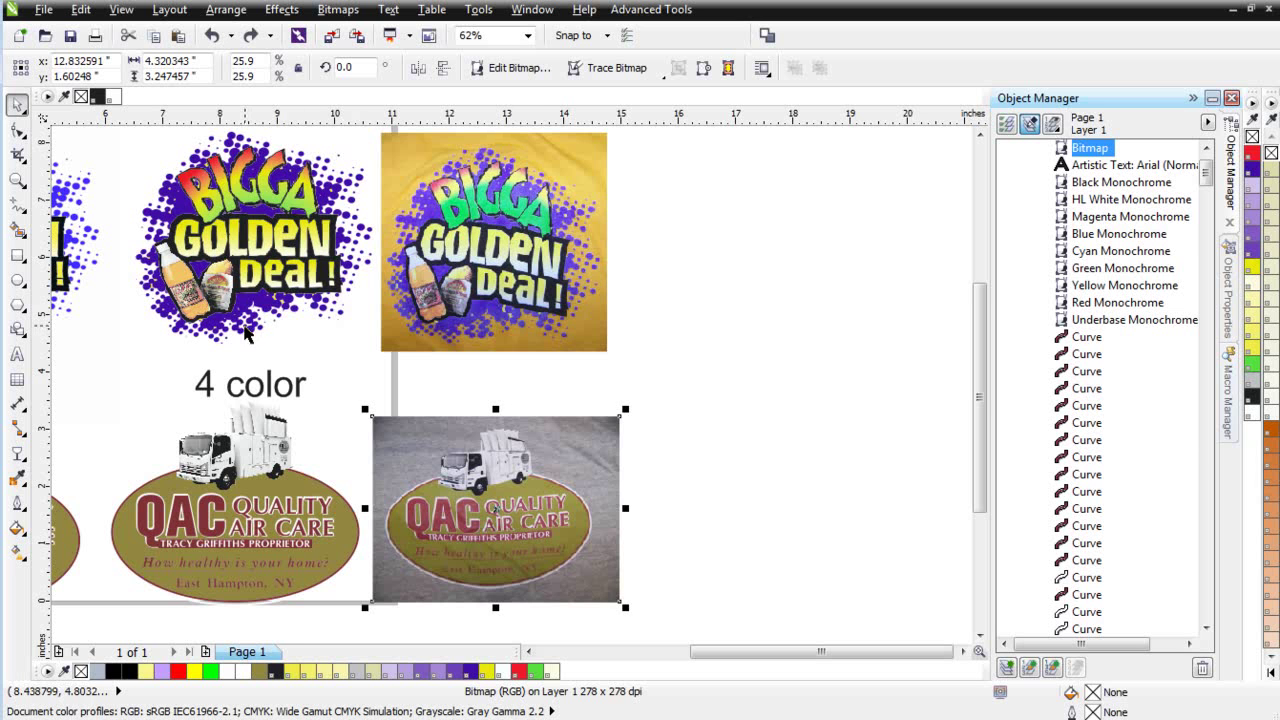
click(244, 324)
click(306, 537)
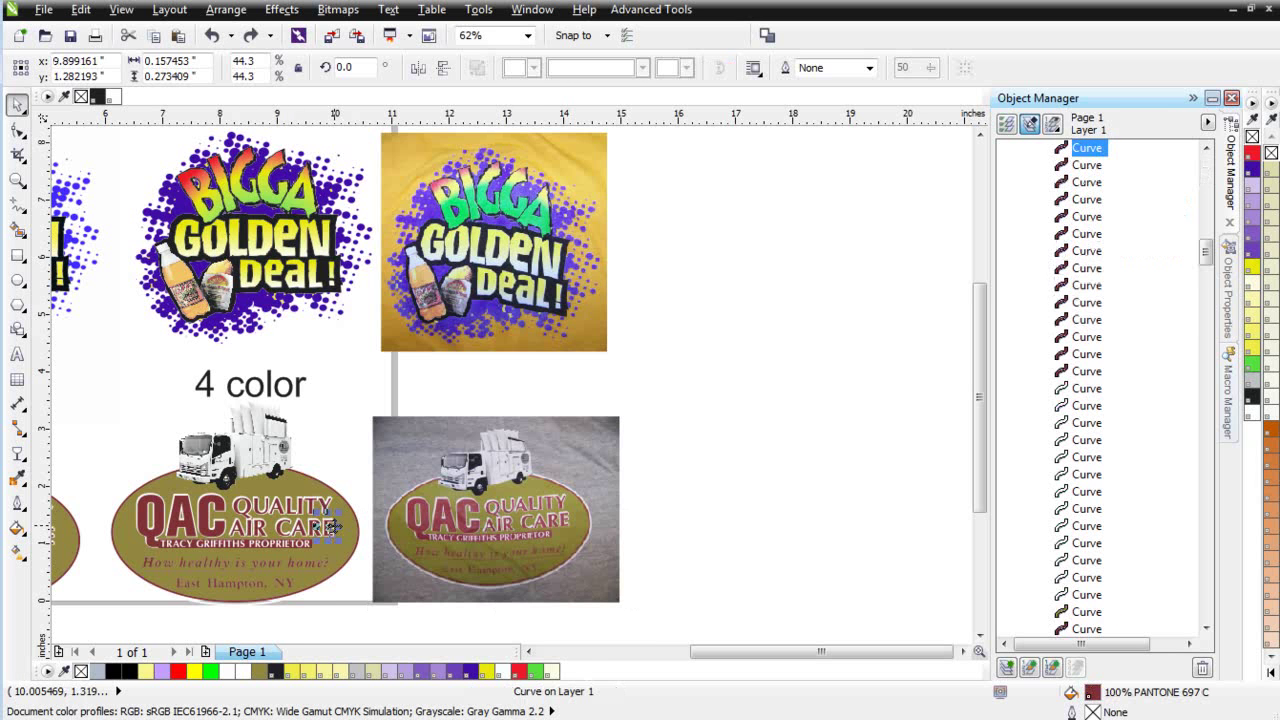